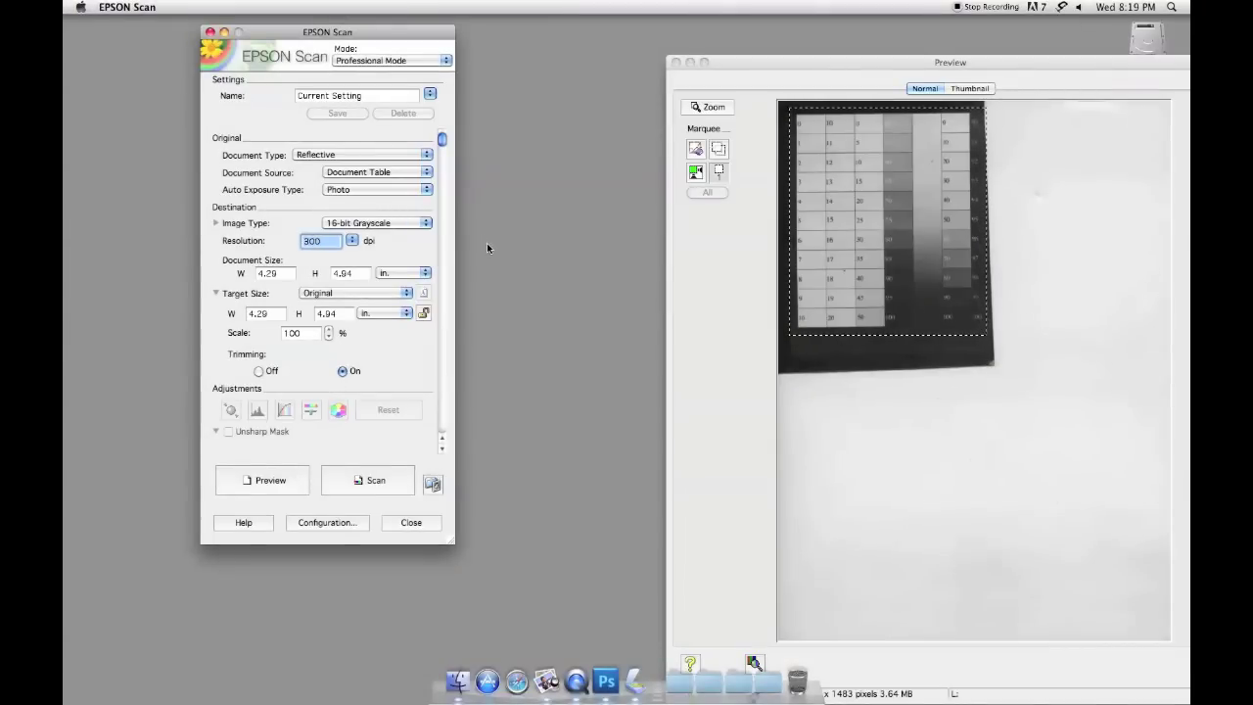
Preview the step tablet and trim the scan area's right and top edges to 4.12 × 4.86 in.
{"action": "left_click", "coordinate": [275, 469]}
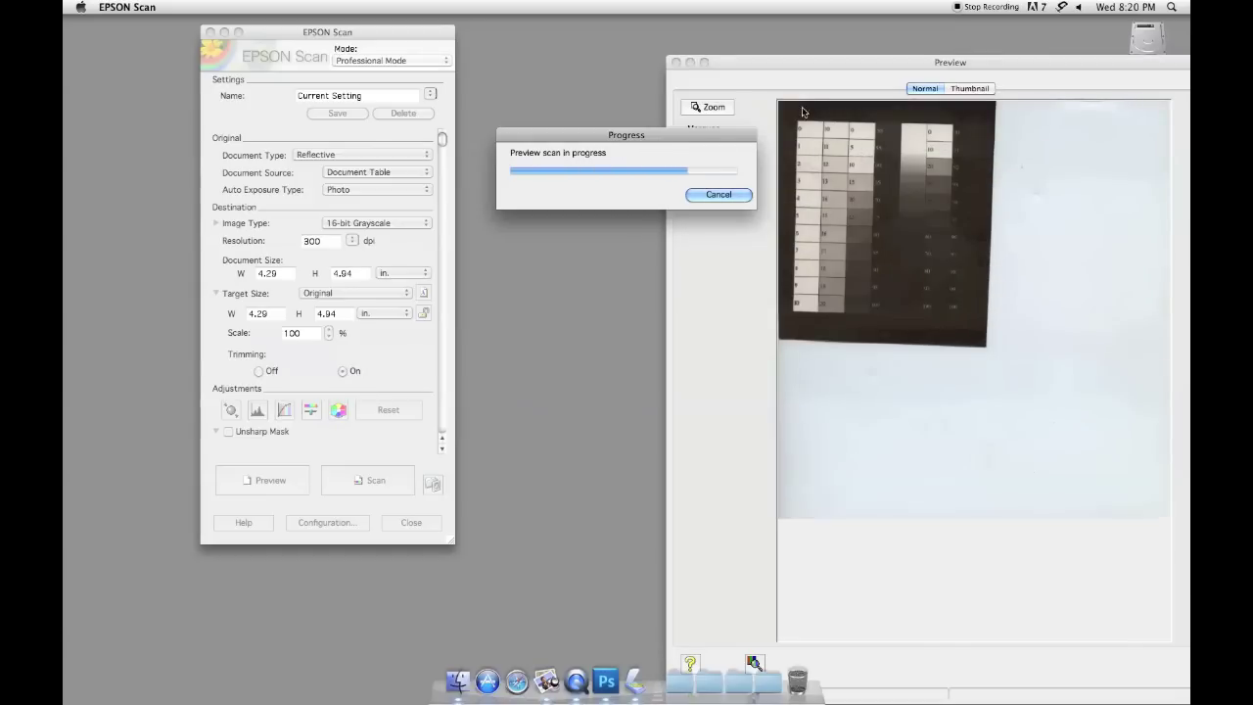
{"action": "left_click_drag", "start_coordinate": [985, 254], "coordinate": [978, 256]}
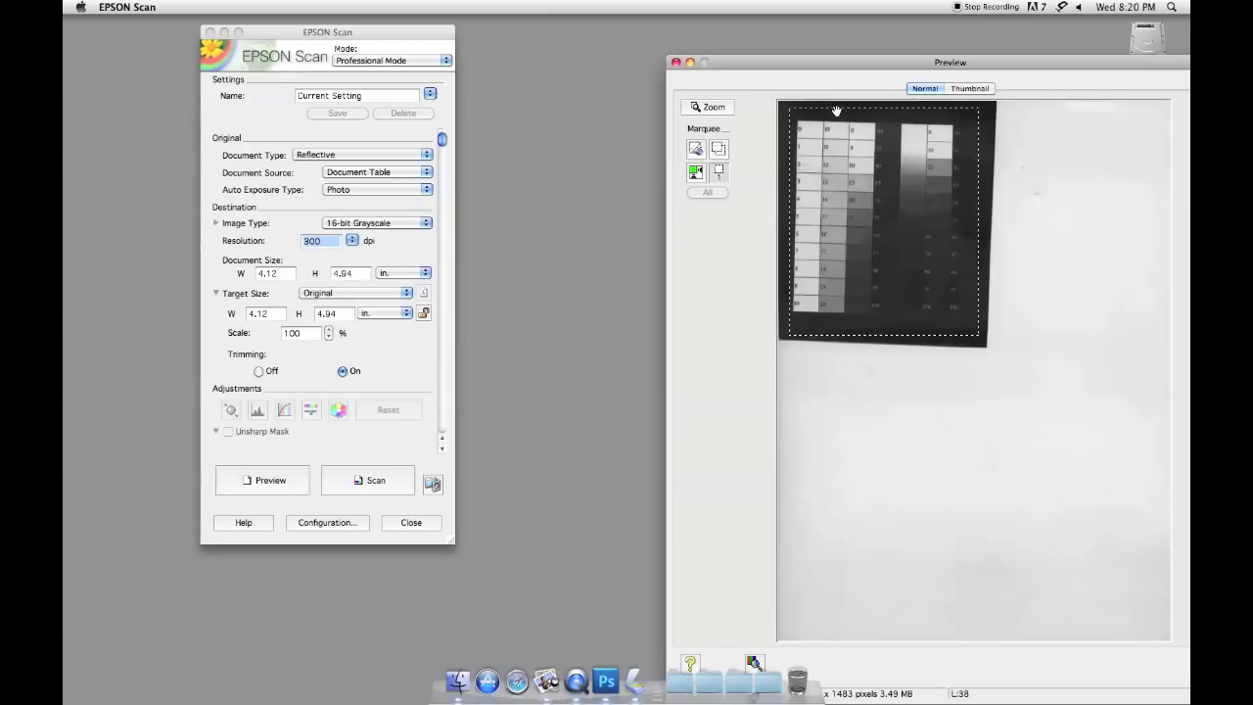
{"action": "left_click_drag", "start_coordinate": [836, 107], "coordinate": [836, 111]}
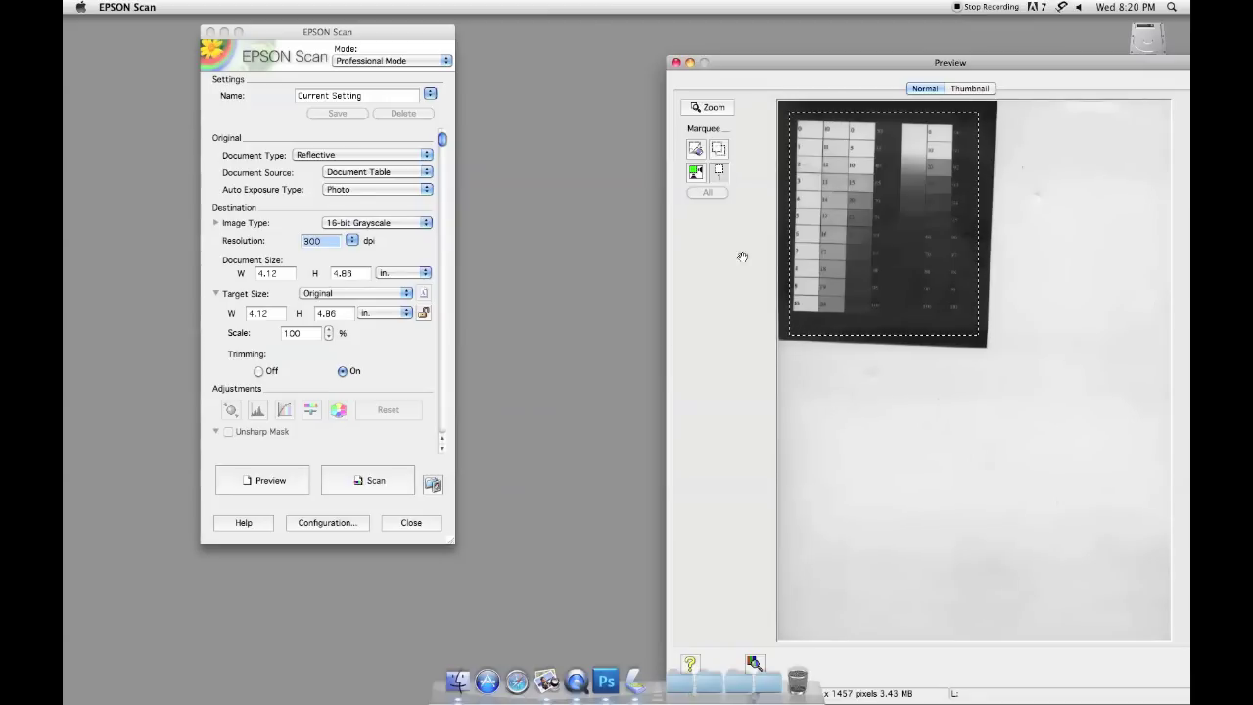
Change the save file prefix to tonehendge.curv, keeping start number 001 and TIFF format.
{"action": "left_click", "coordinate": [432, 483]}
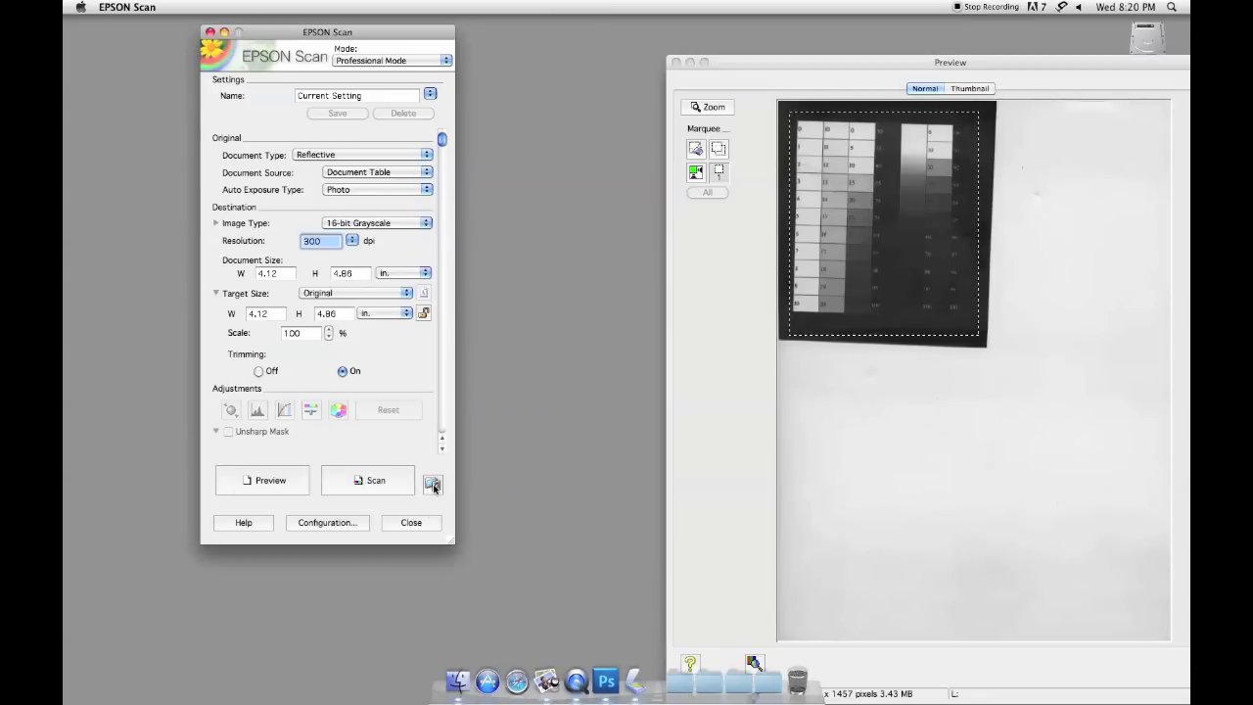
{"action": "left_click", "coordinate": [431, 483]}
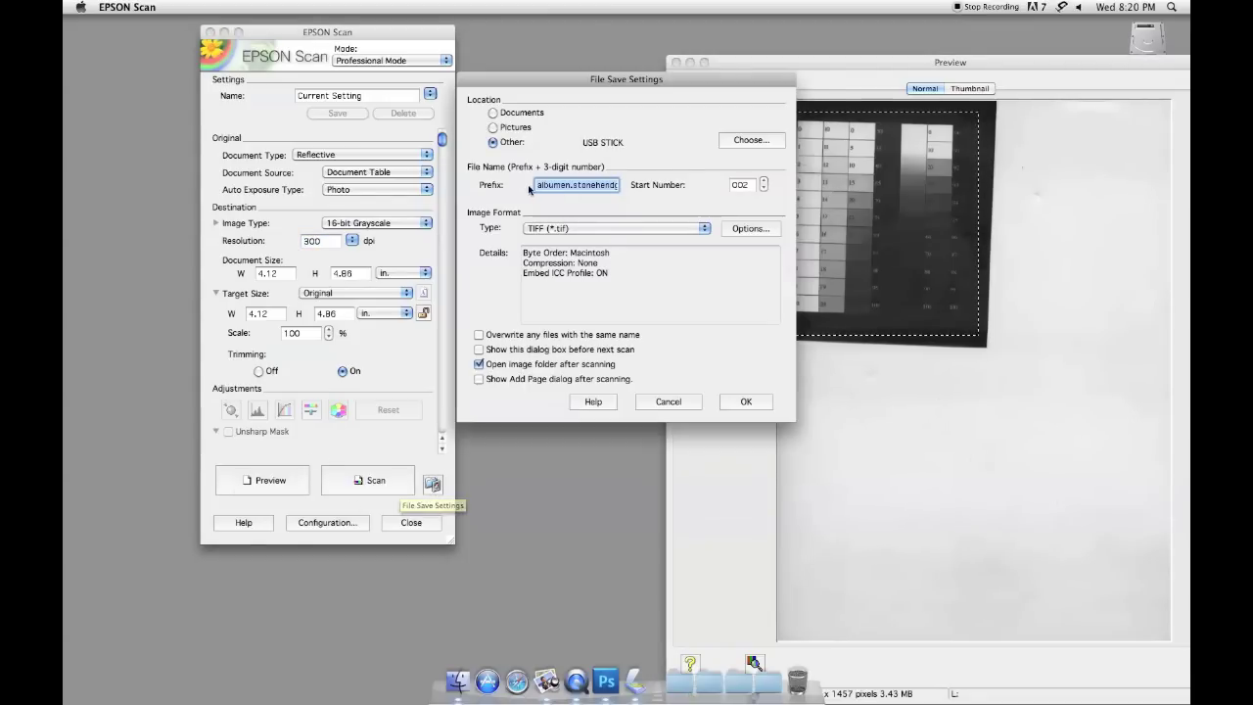
{"action": "left_click", "coordinate": [617, 185]}
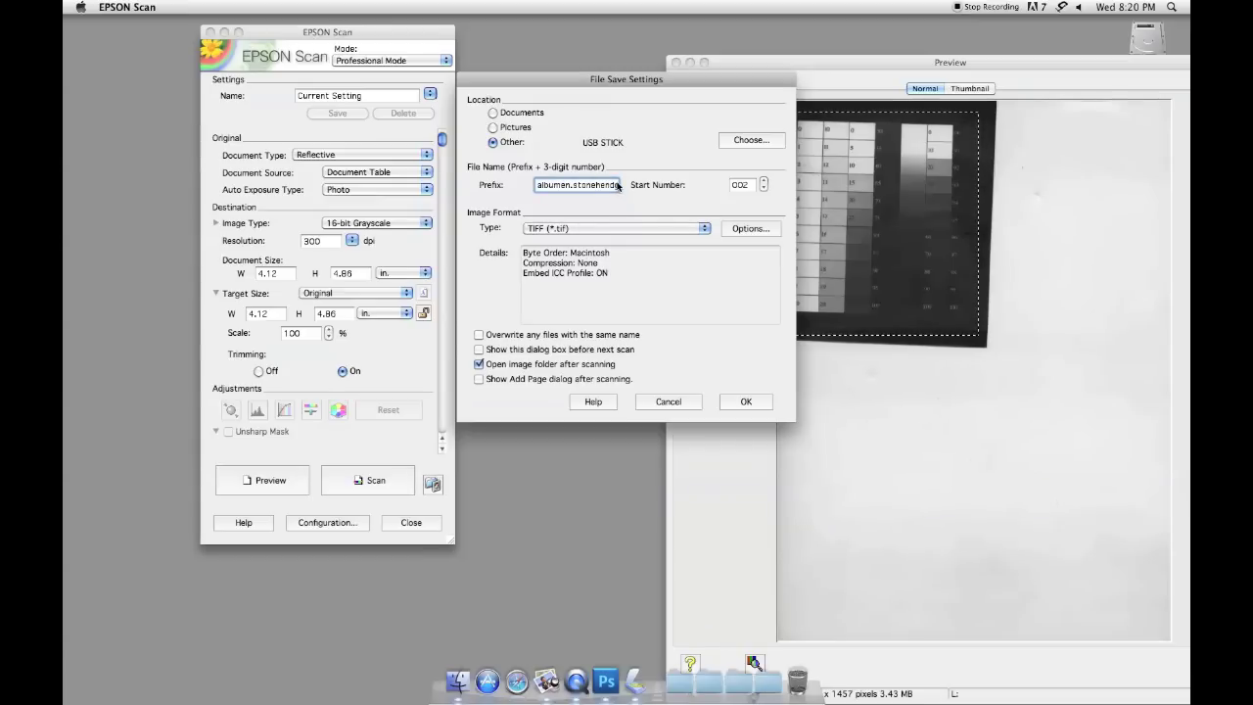
{"action": "key", "text": "BackSpace"}
{"action": "key", "text": "BackSpace"}
{"action": "key", "text": "BackSpace"}
{"action": "key", "text": "BackSpace"}
{"action": "key", "text": "BackSpace"}
{"action": "key", "text": "BackSpace"}
{"action": "key", "text": "BackSpace"}
{"action": "key", "text": "BackSpace"}
{"action": "key", "text": "BackSpace"}
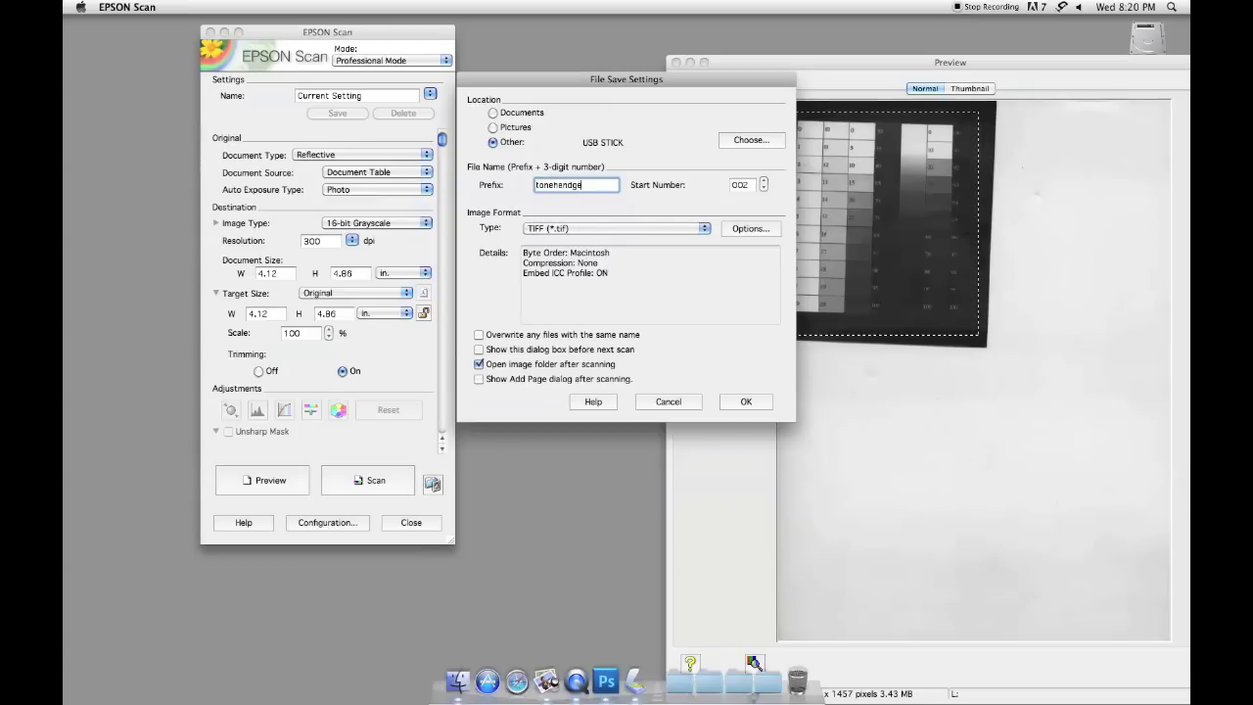
{"action": "type", "text": ".curv"}
{"action": "left_click", "coordinate": [744, 403]}
{"action": "left_click", "coordinate": [333, 524]}
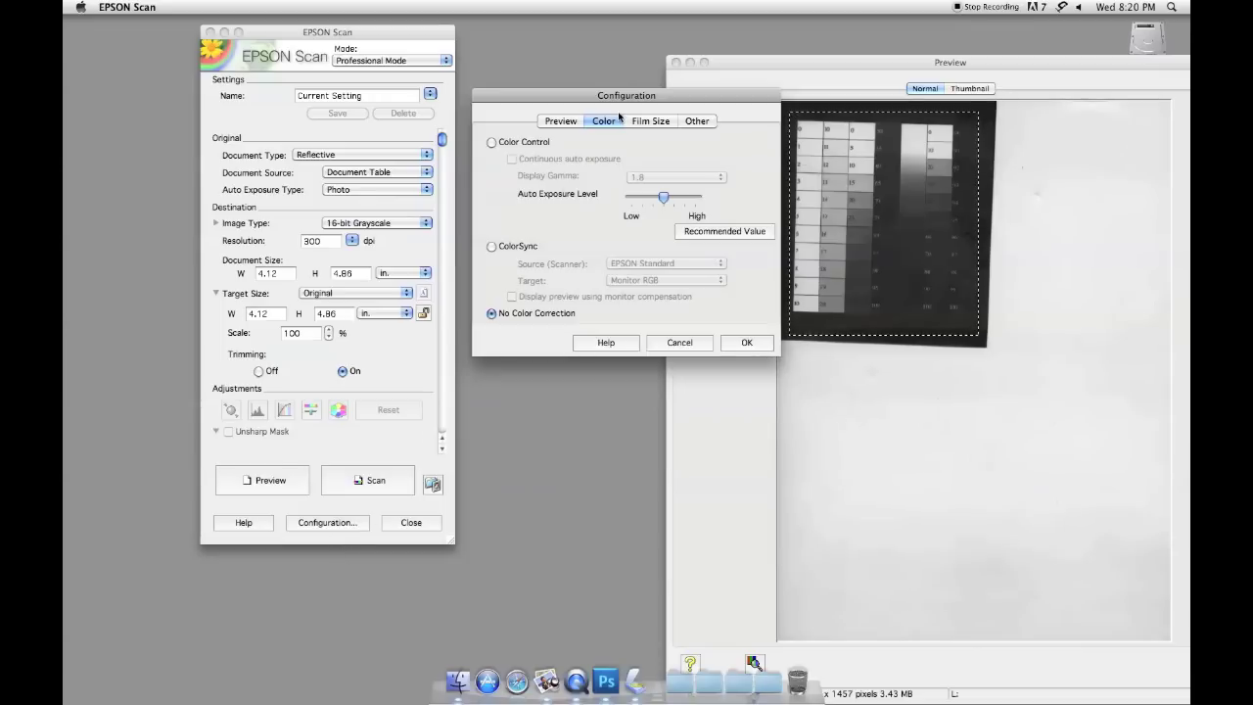
Keep No Color Correction and run the full scan of the step tablet.
{"action": "left_click", "coordinate": [745, 341]}
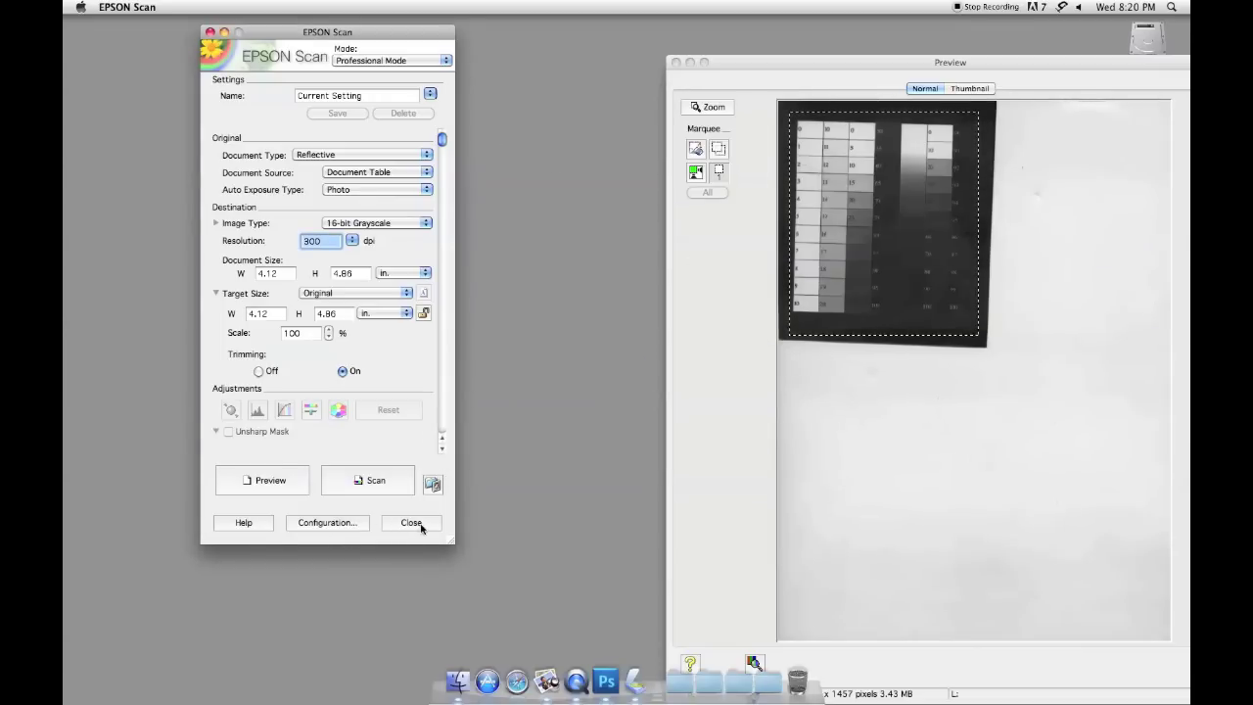
{"action": "left_click", "coordinate": [367, 481]}
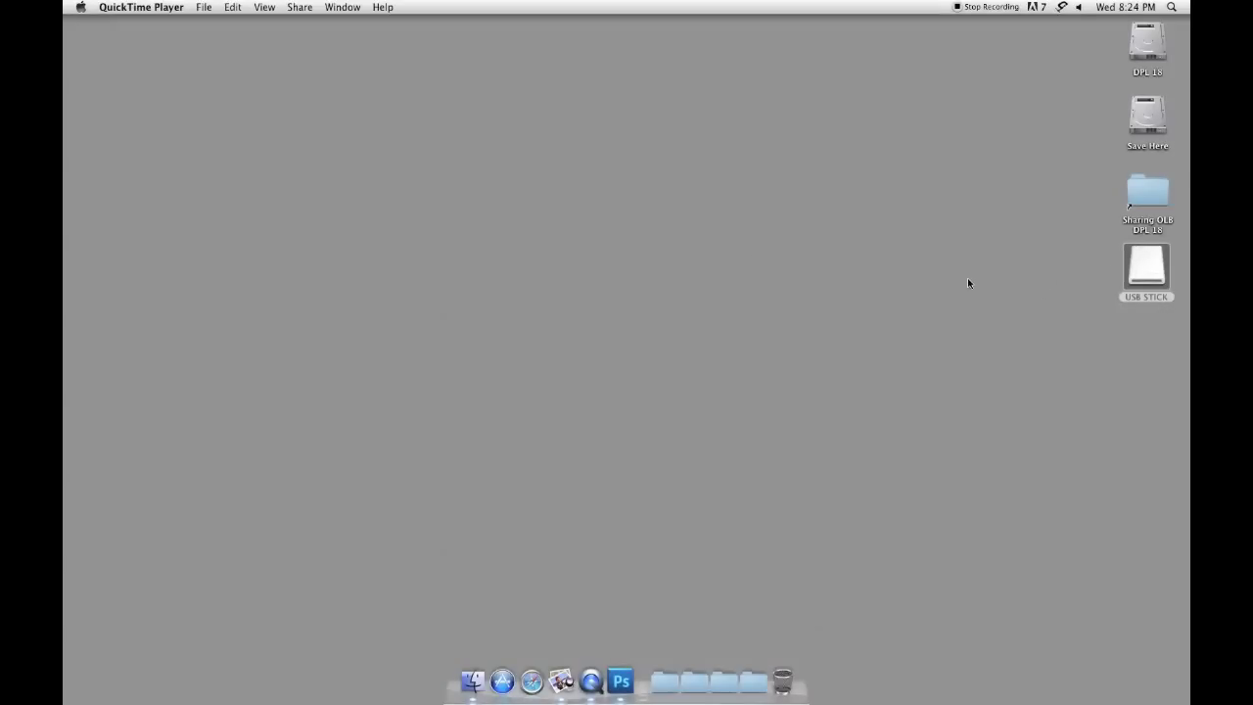
Open the USB STICK drive to find albumen.stonehendge.curv001.tif, then return to Photoshop.
{"action": "double_click", "coordinate": [1147, 267]}
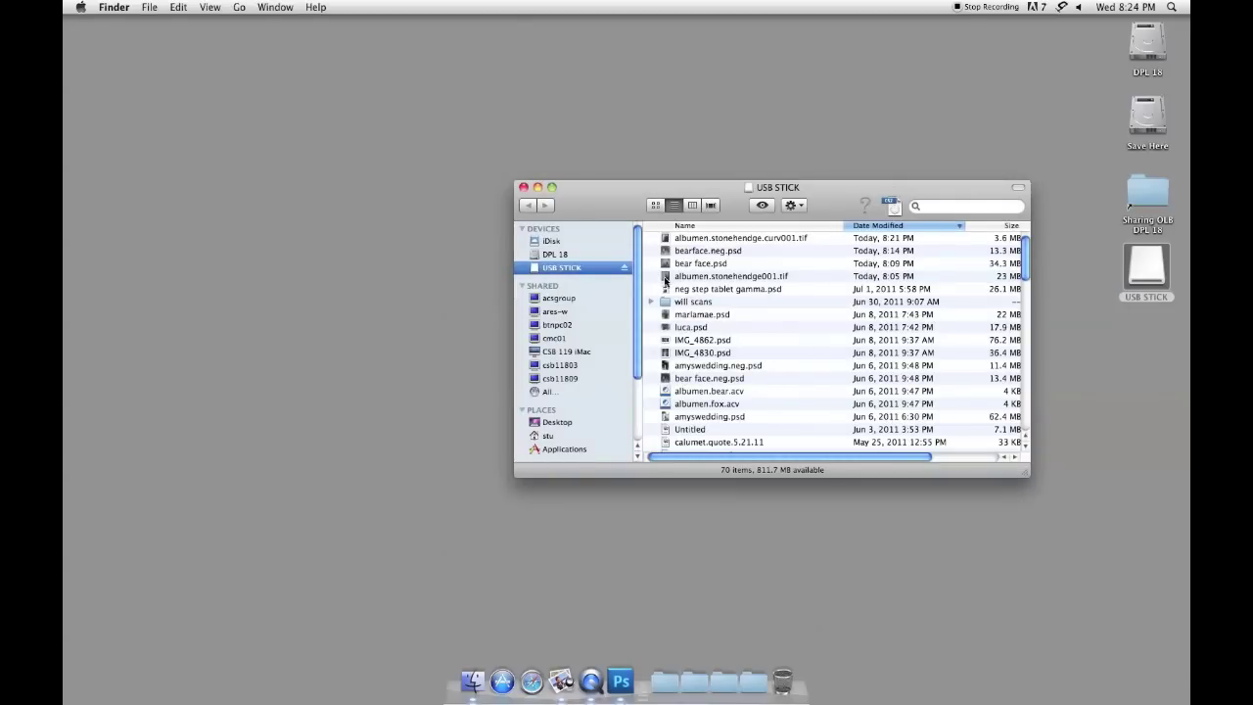
{"action": "left_click", "coordinate": [620, 680]}
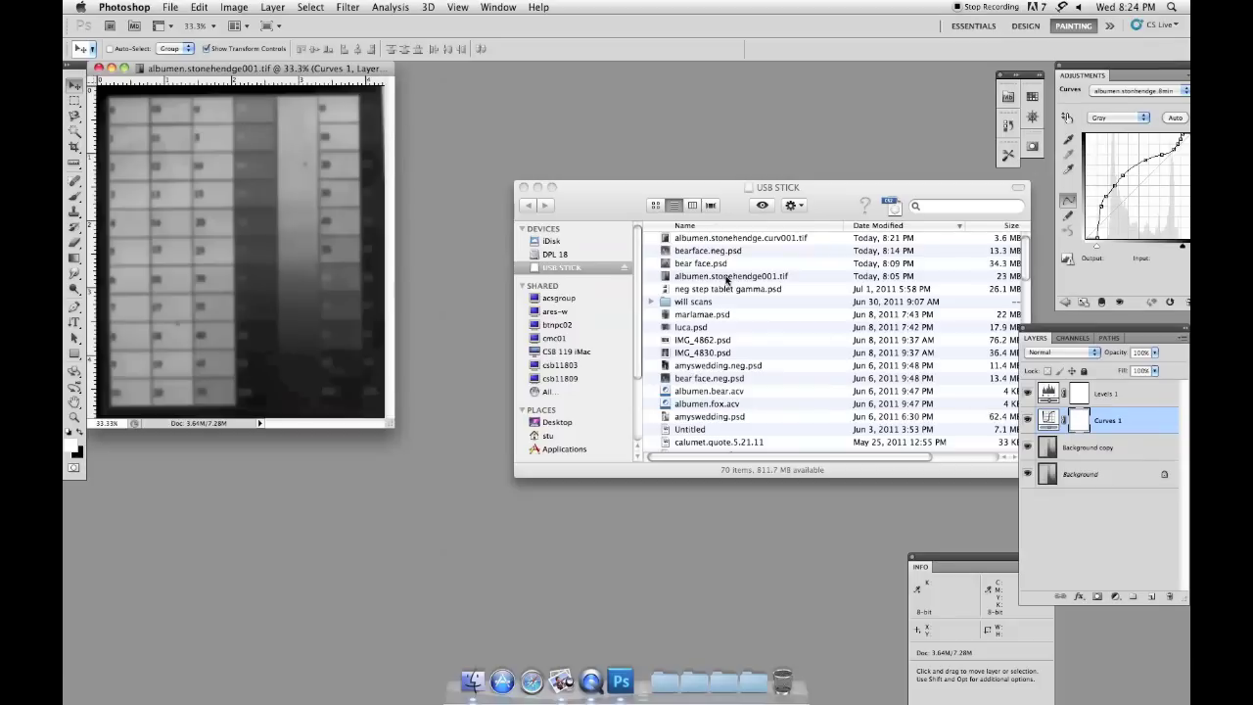
Open albumen.stonehendge.curv001.tif in Photoshop as a floating window beside the original scan.
{"action": "left_click_drag", "start_coordinate": [665, 238], "coordinate": [613, 680]}
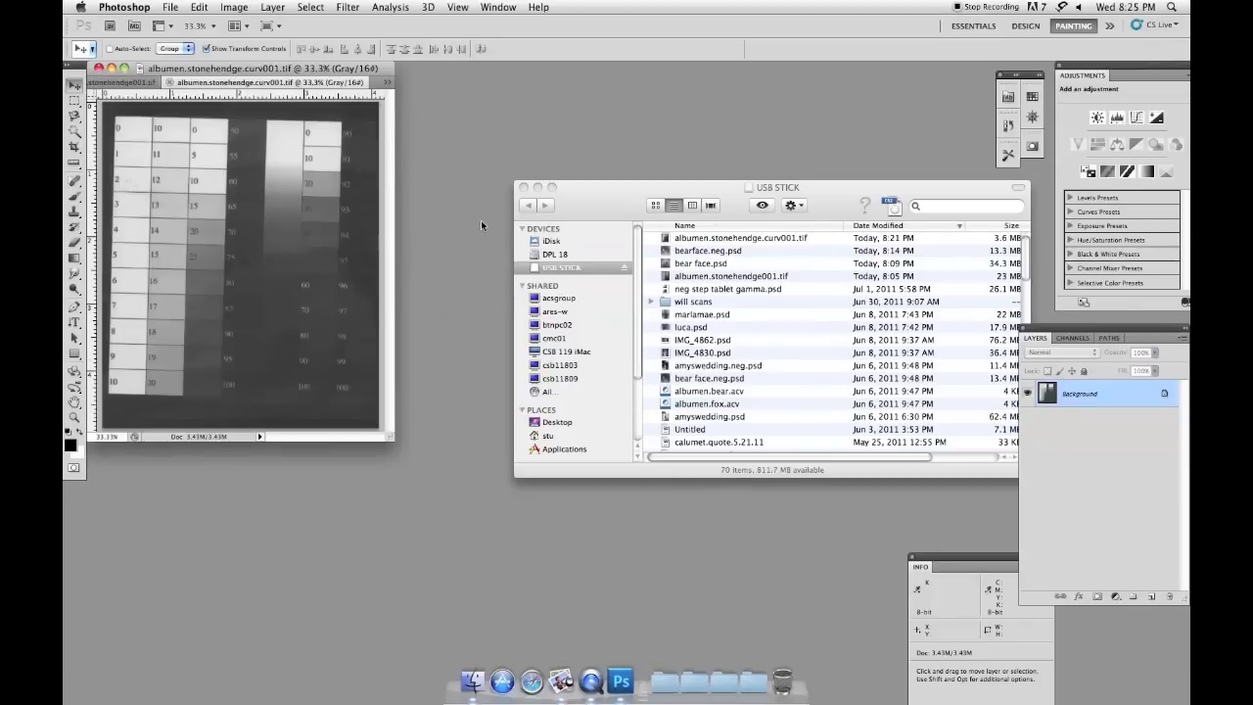
{"action": "left_click_drag", "start_coordinate": [250, 87], "coordinate": [602, 70]}
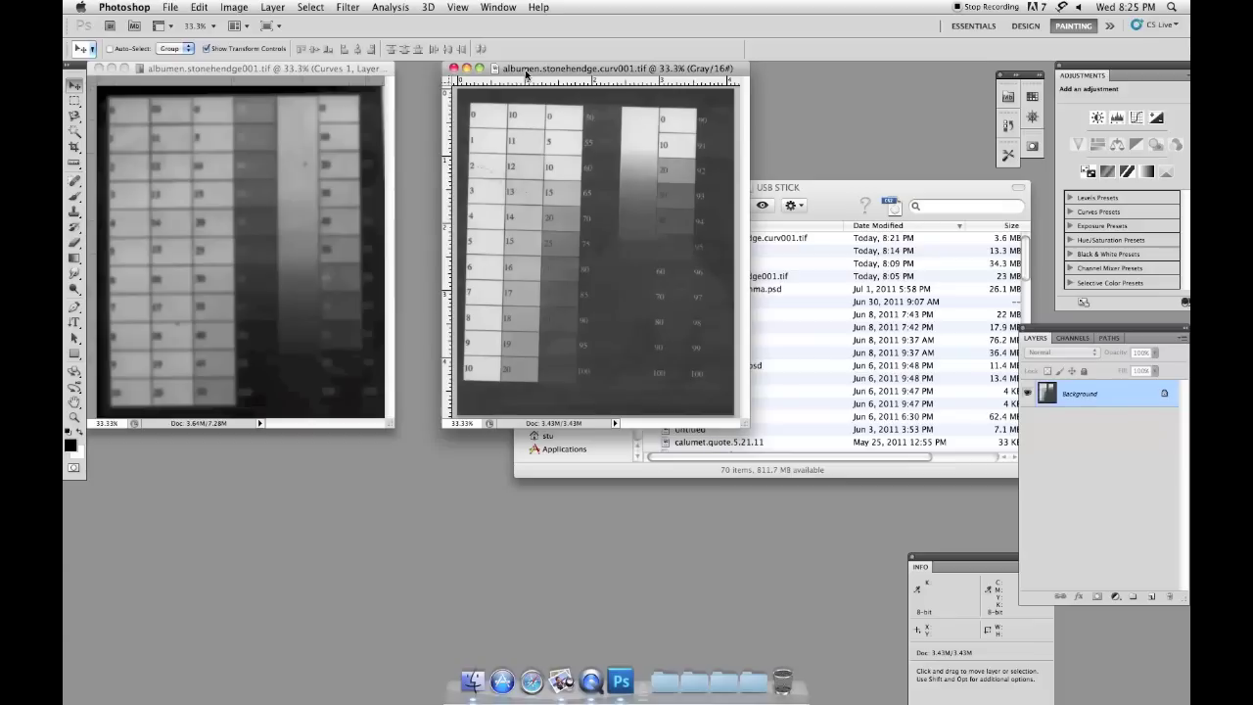
{"action": "left_click_drag", "start_coordinate": [523, 72], "coordinate": [485, 73]}
On the original scan, hide the Background copy and Curves 1 layers and select Levels 1.
{"action": "left_click", "coordinate": [379, 112]}
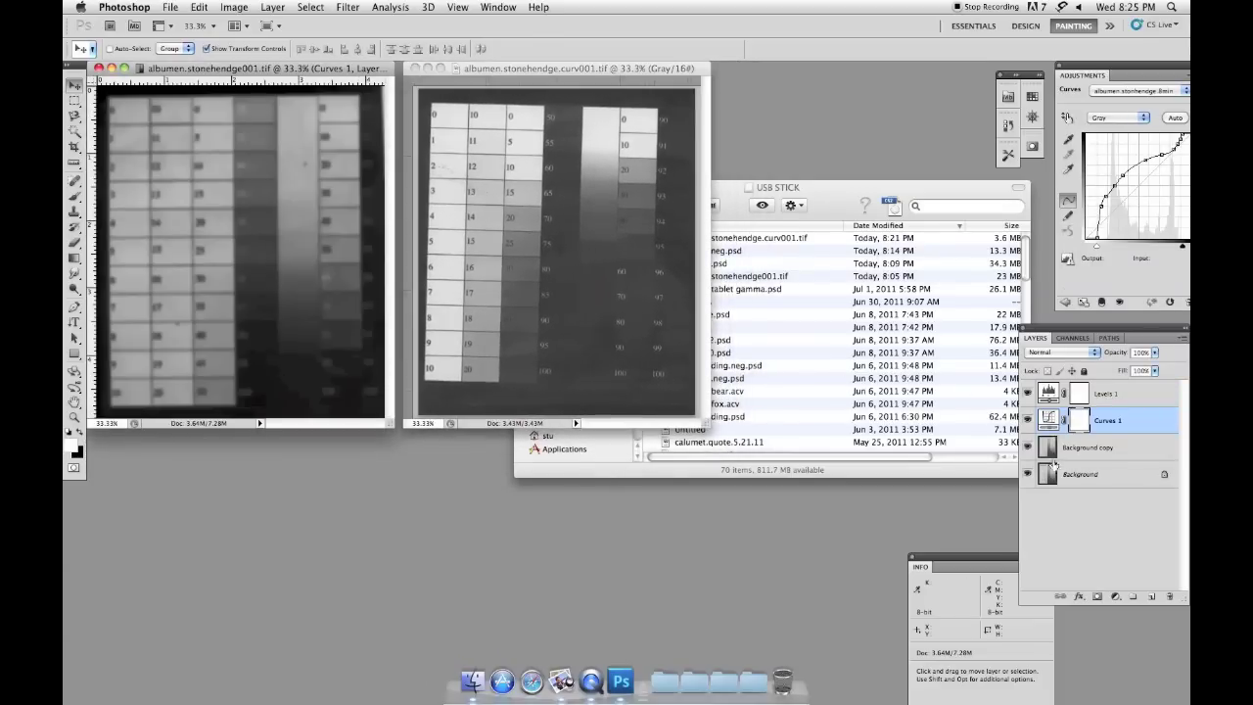
{"action": "left_click", "coordinate": [1027, 448]}
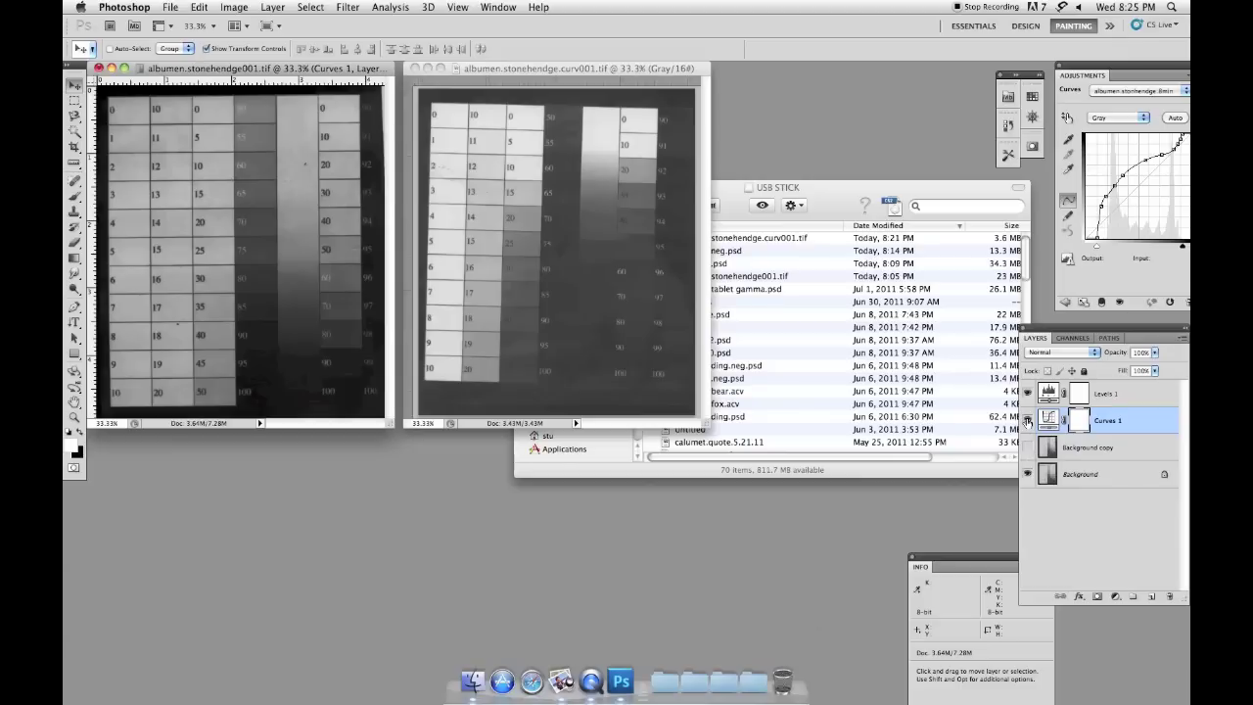
{"action": "left_click", "coordinate": [1026, 420]}
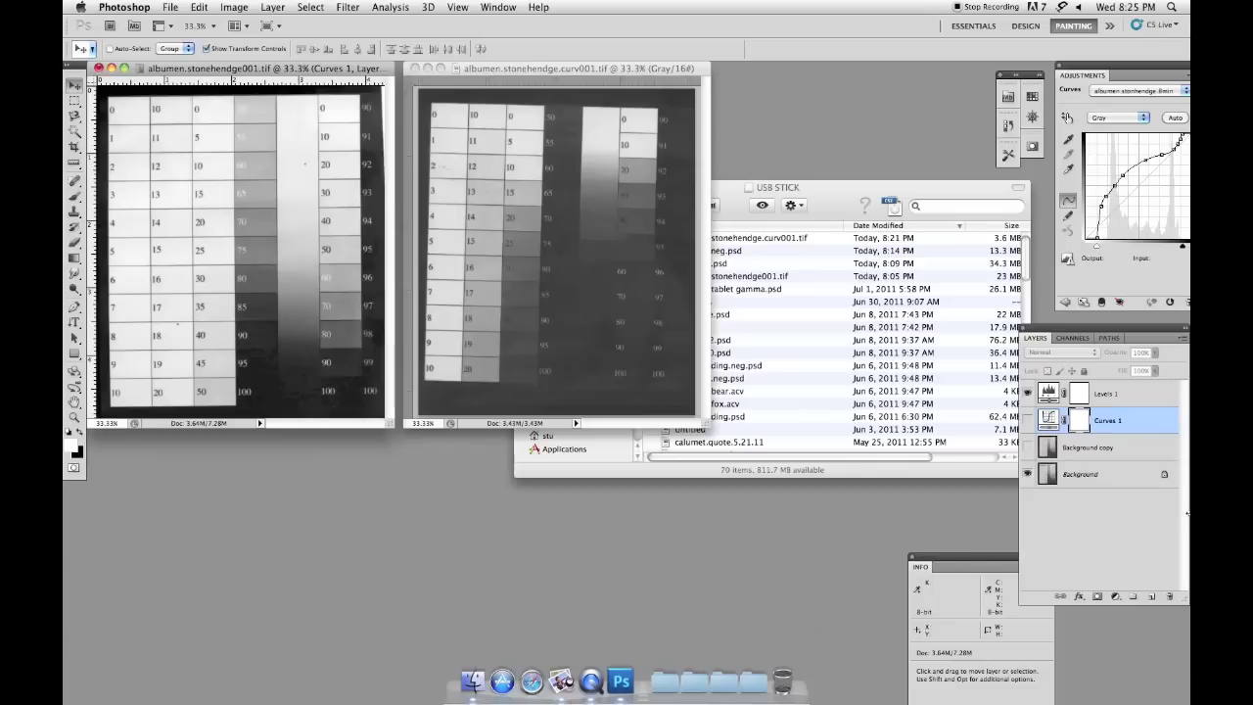
{"action": "left_click_drag", "start_coordinate": [975, 567], "coordinate": [786, 74]}
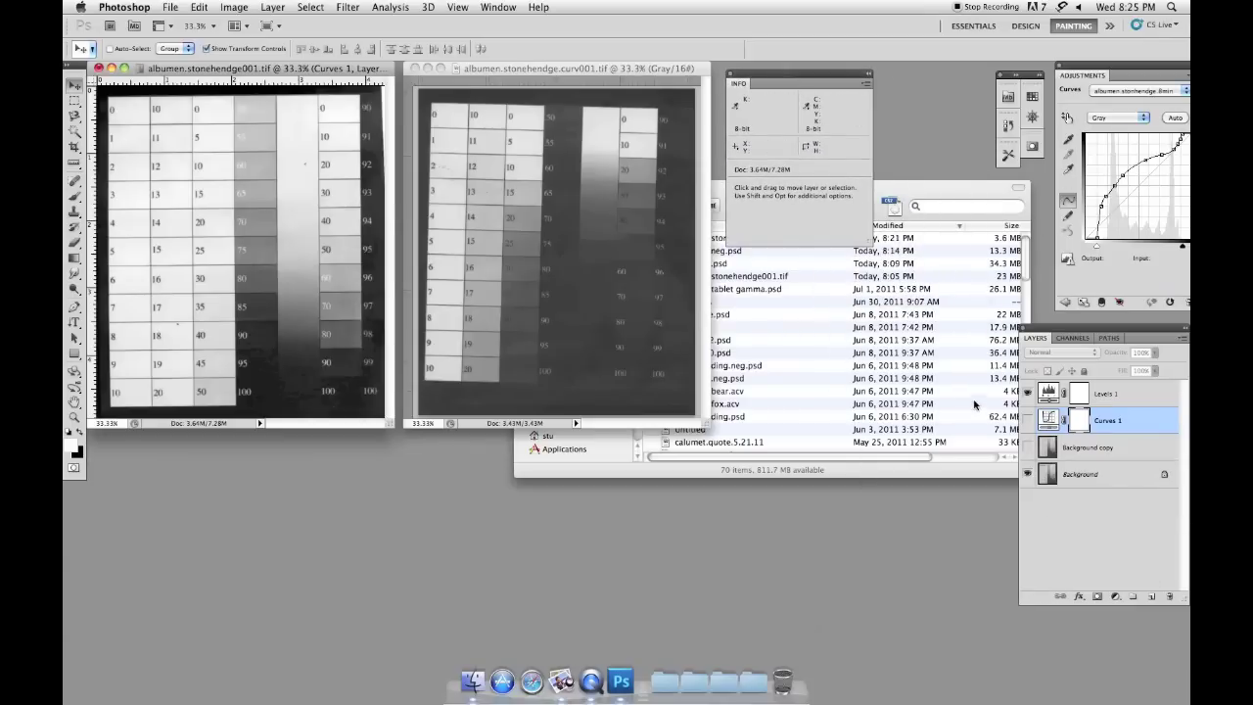
{"action": "left_click", "coordinate": [1132, 392]}
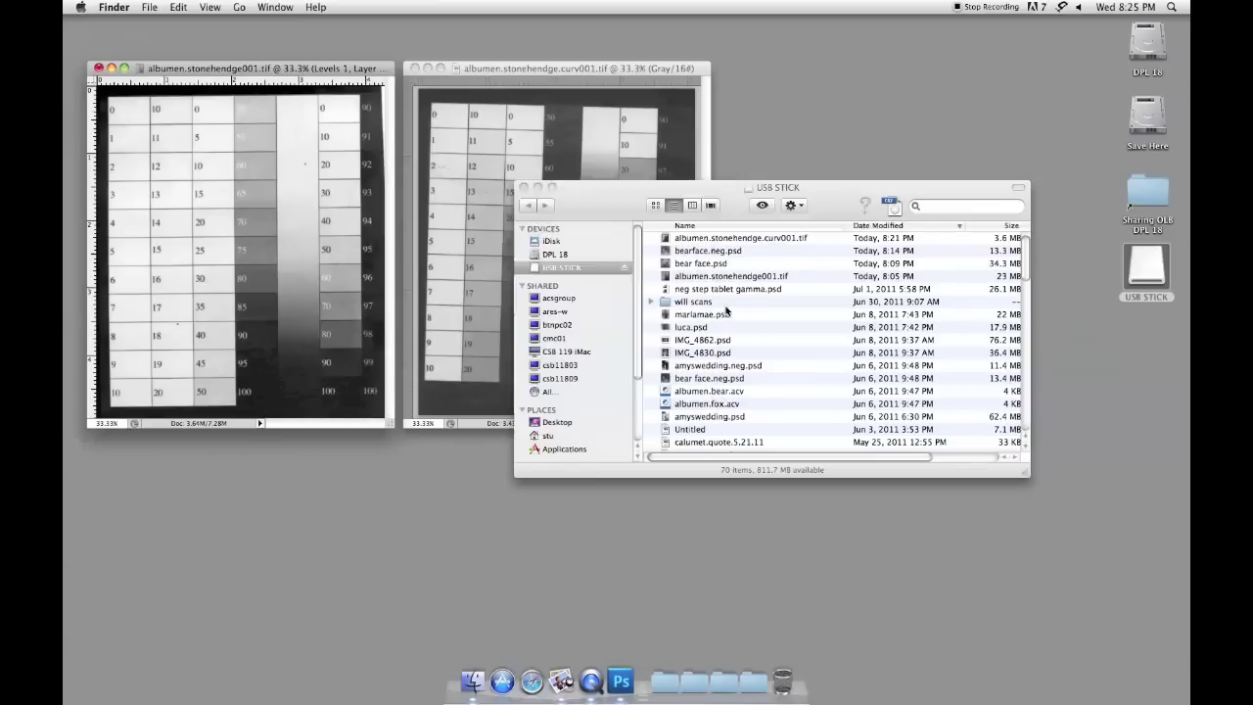
Add a Levels adjustment to the curv001 scan with input levels 28 / 1.00 / 229.
{"action": "left_click", "coordinate": [453, 174]}
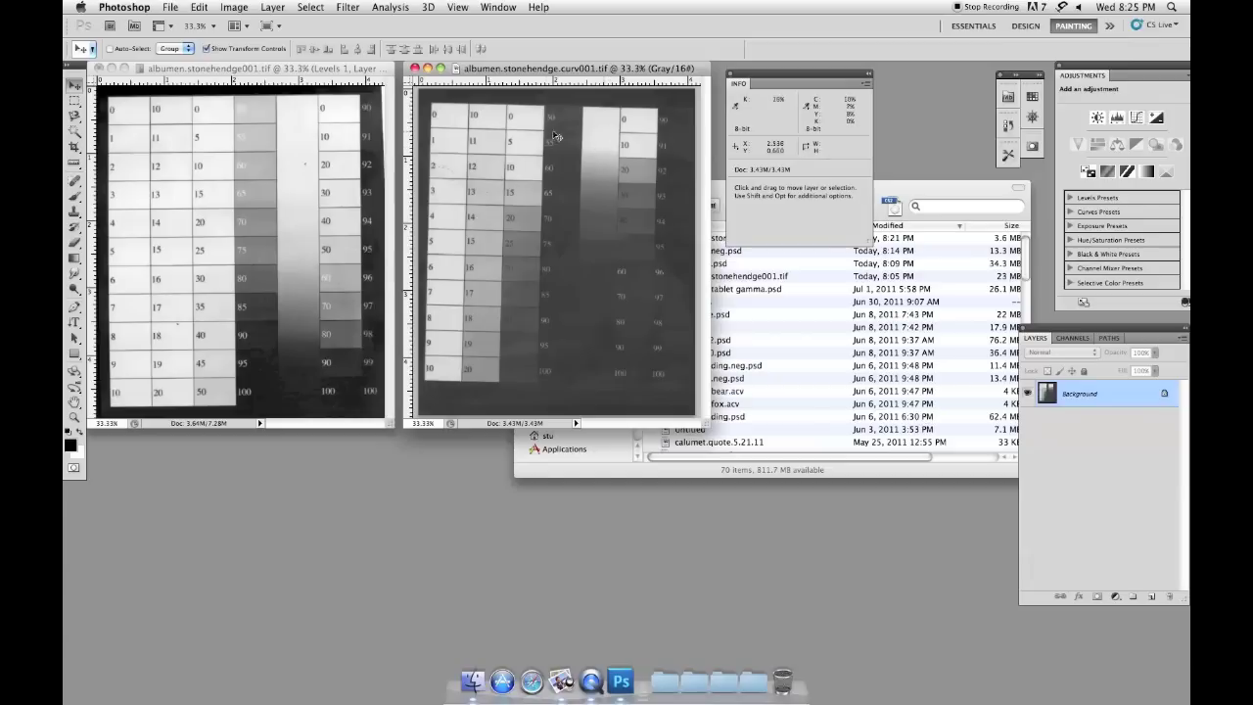
{"action": "left_click", "coordinate": [1115, 596]}
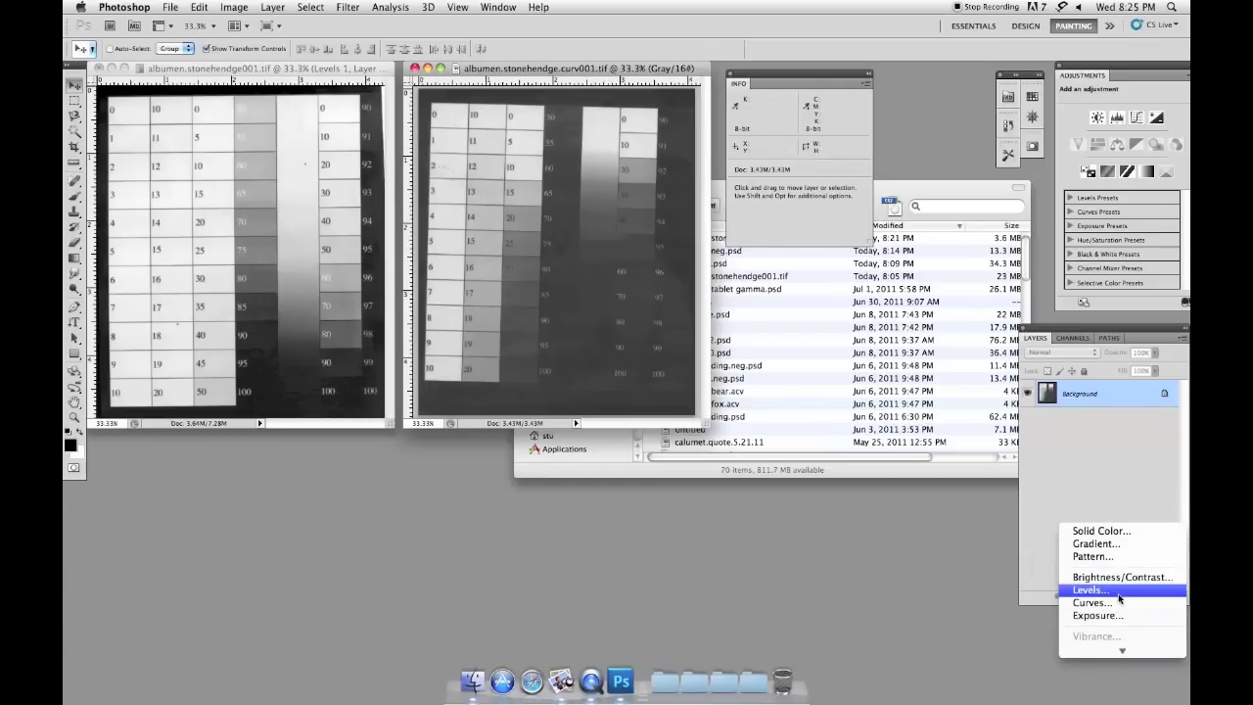
{"action": "left_click", "coordinate": [1121, 591]}
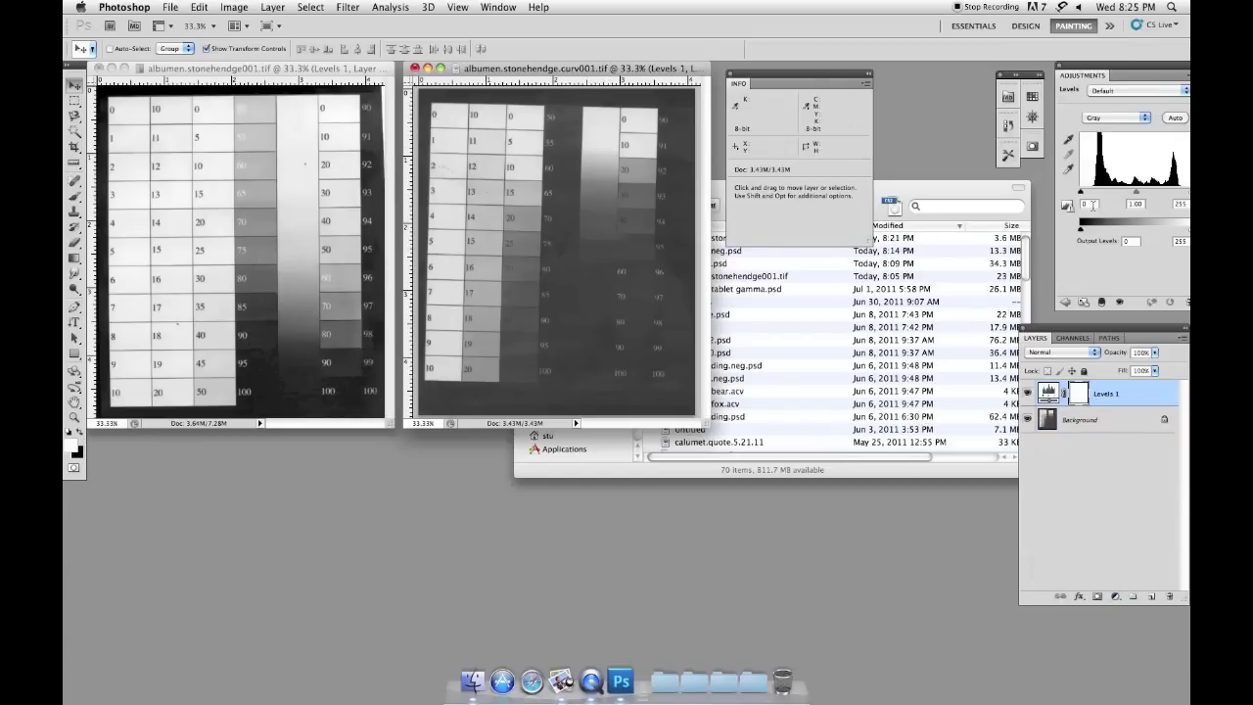
{"action": "left_click_drag", "start_coordinate": [1081, 194], "coordinate": [1093, 192]}
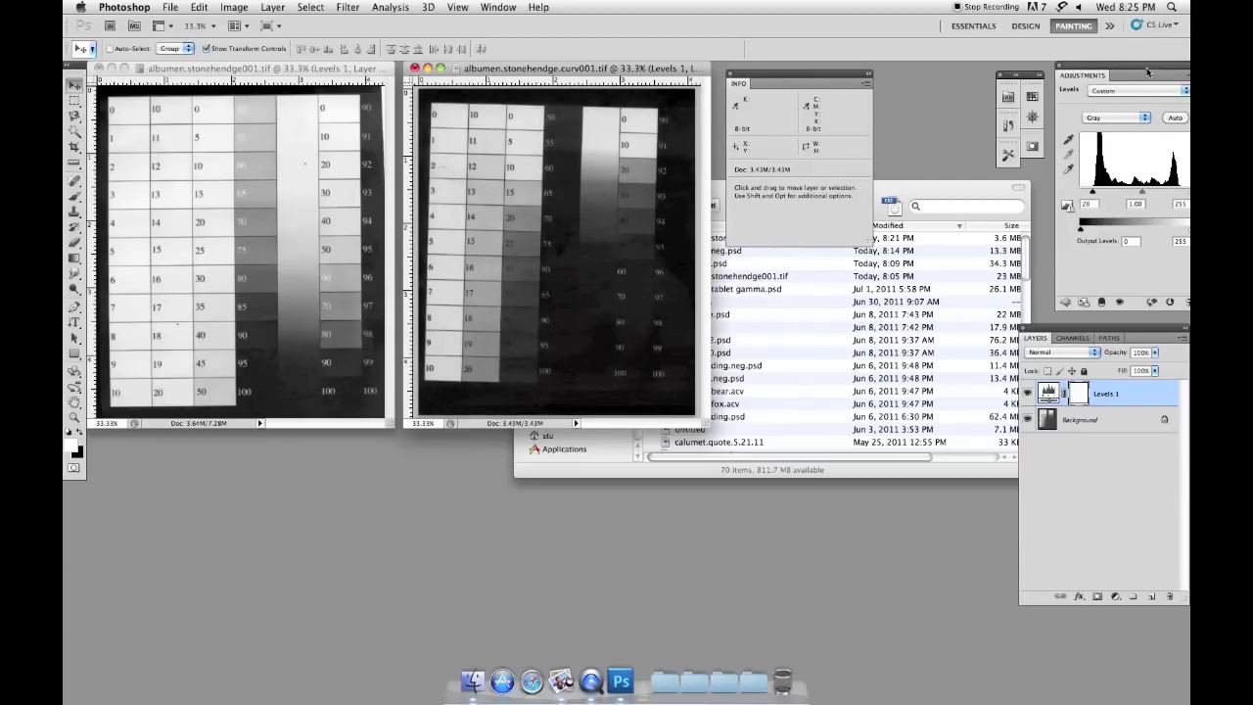
{"action": "left_click_drag", "start_coordinate": [1144, 72], "coordinate": [973, 69]}
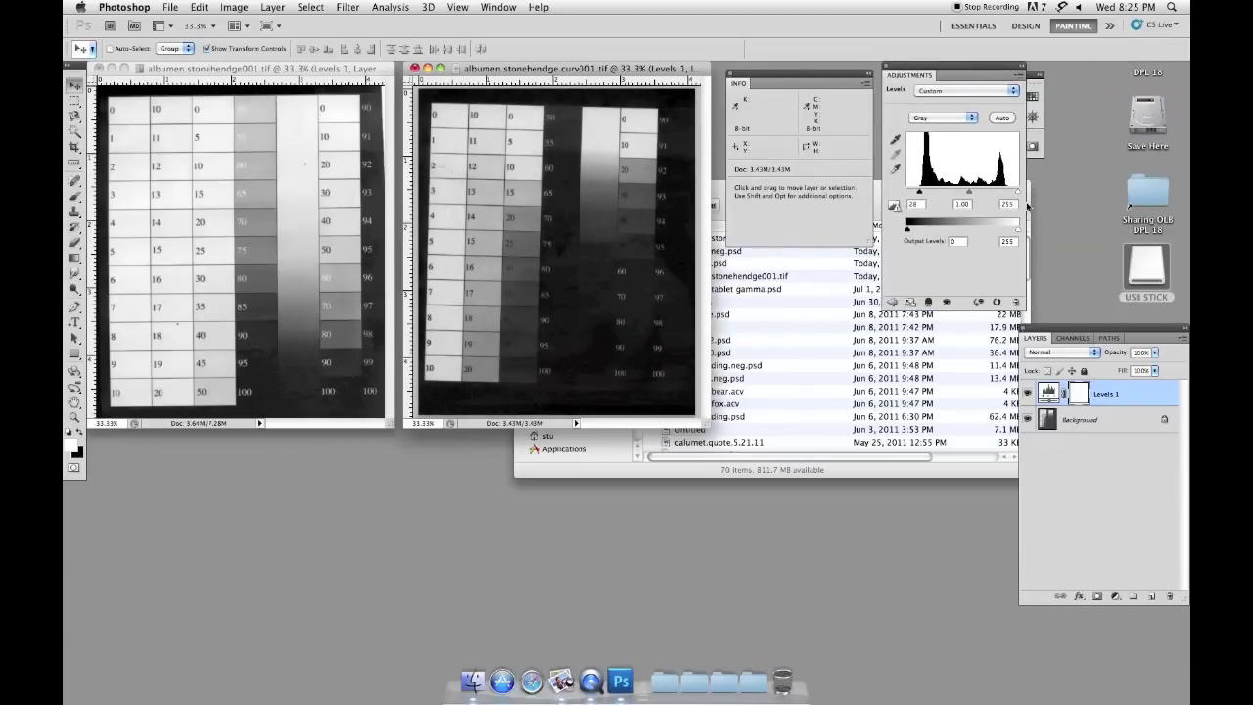
{"action": "left_click_drag", "start_coordinate": [1019, 197], "coordinate": [1009, 194]}
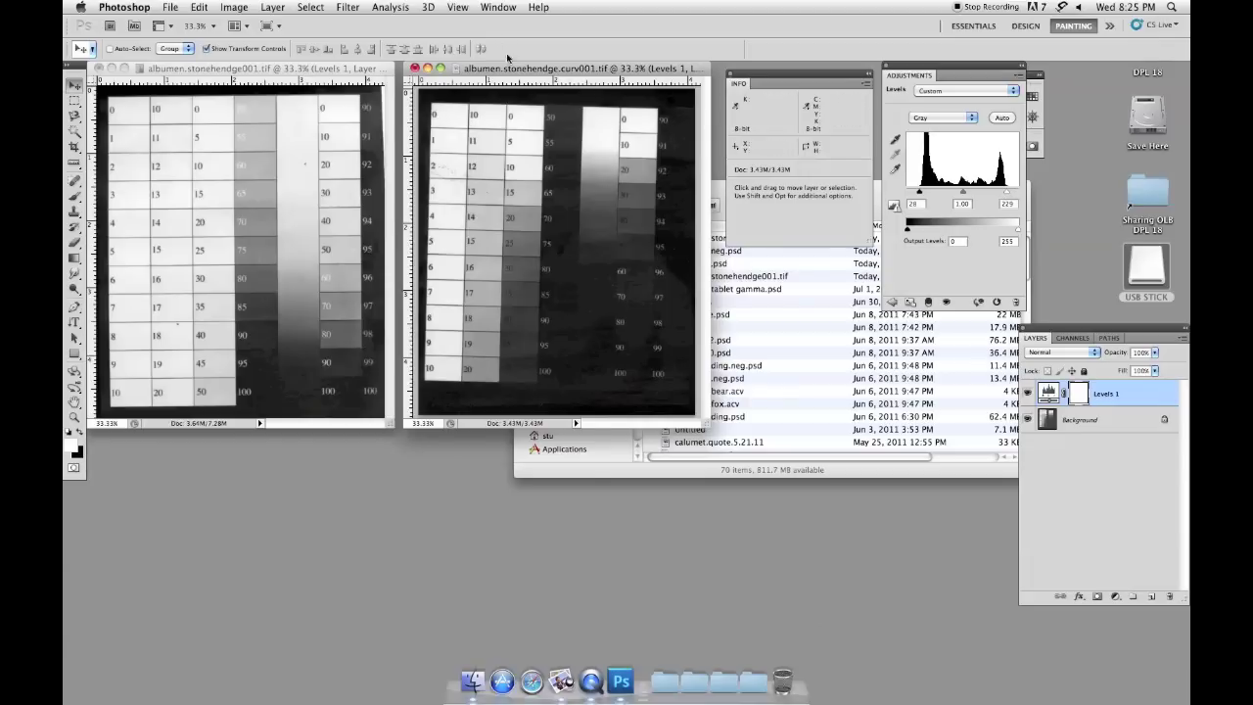
{"action": "left_click_drag", "start_coordinate": [760, 75], "coordinate": [365, 409]}
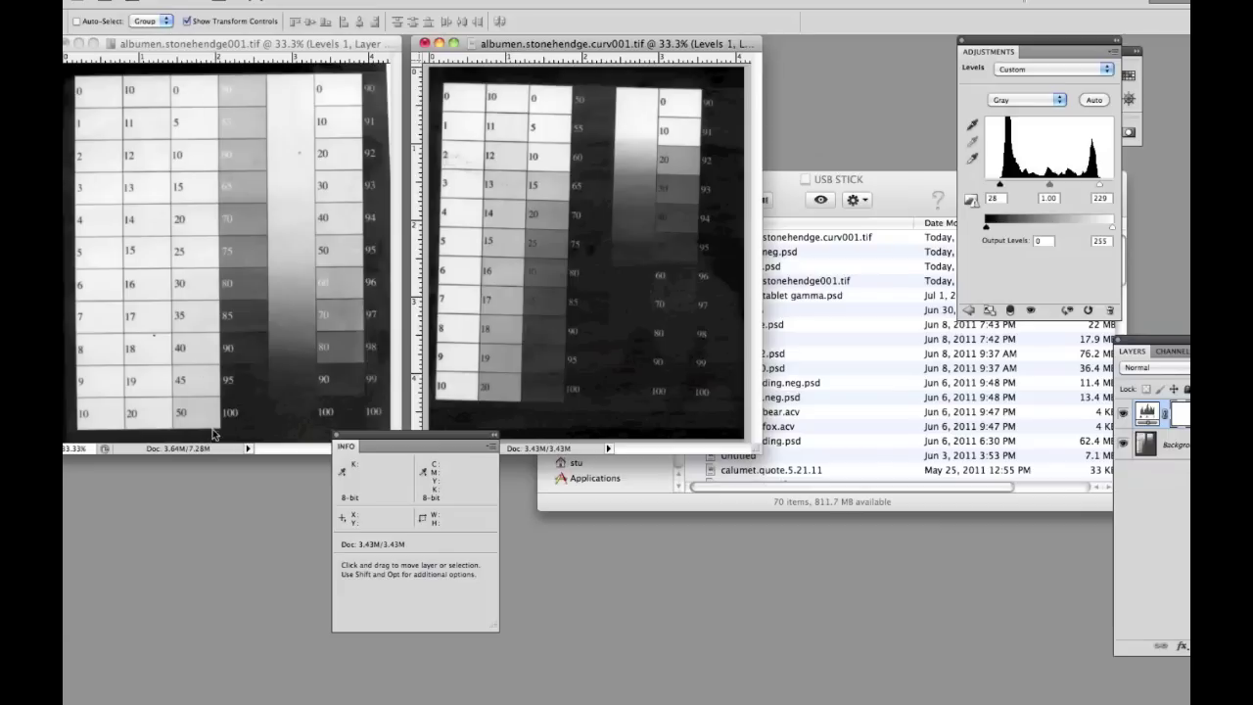
{"action": "left_click", "coordinate": [203, 256]}
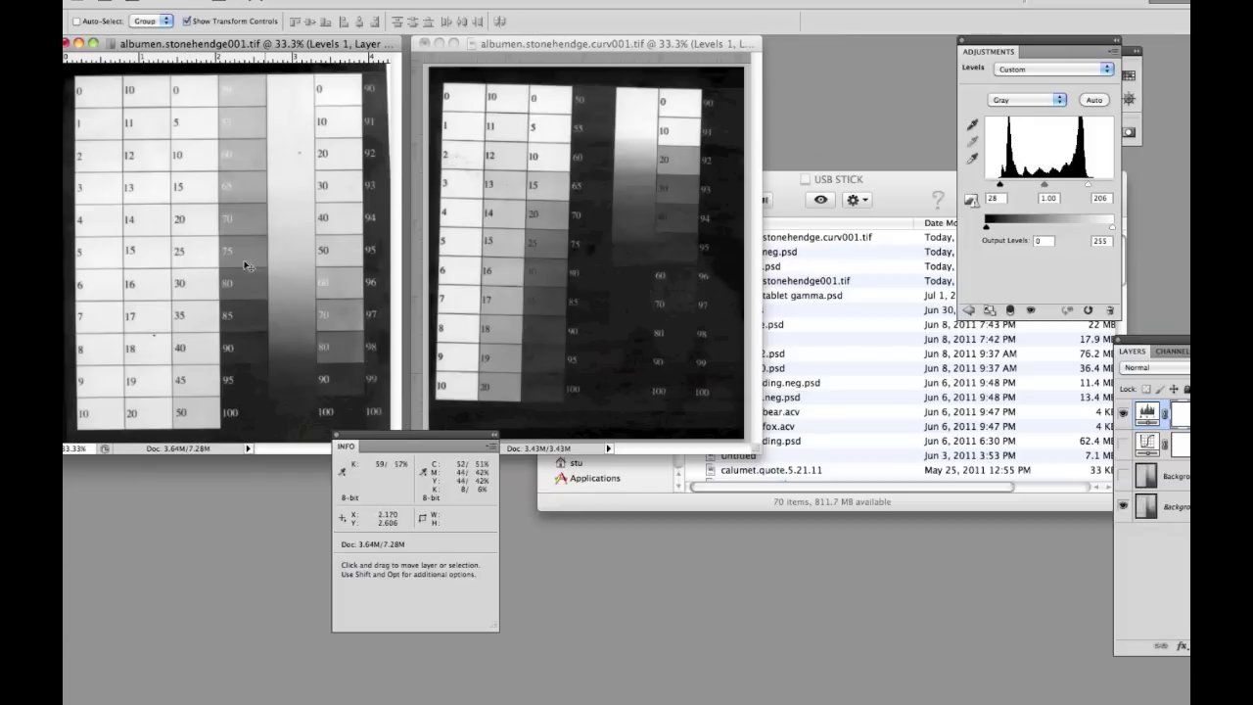
{"action": "left_click", "coordinate": [471, 93]}
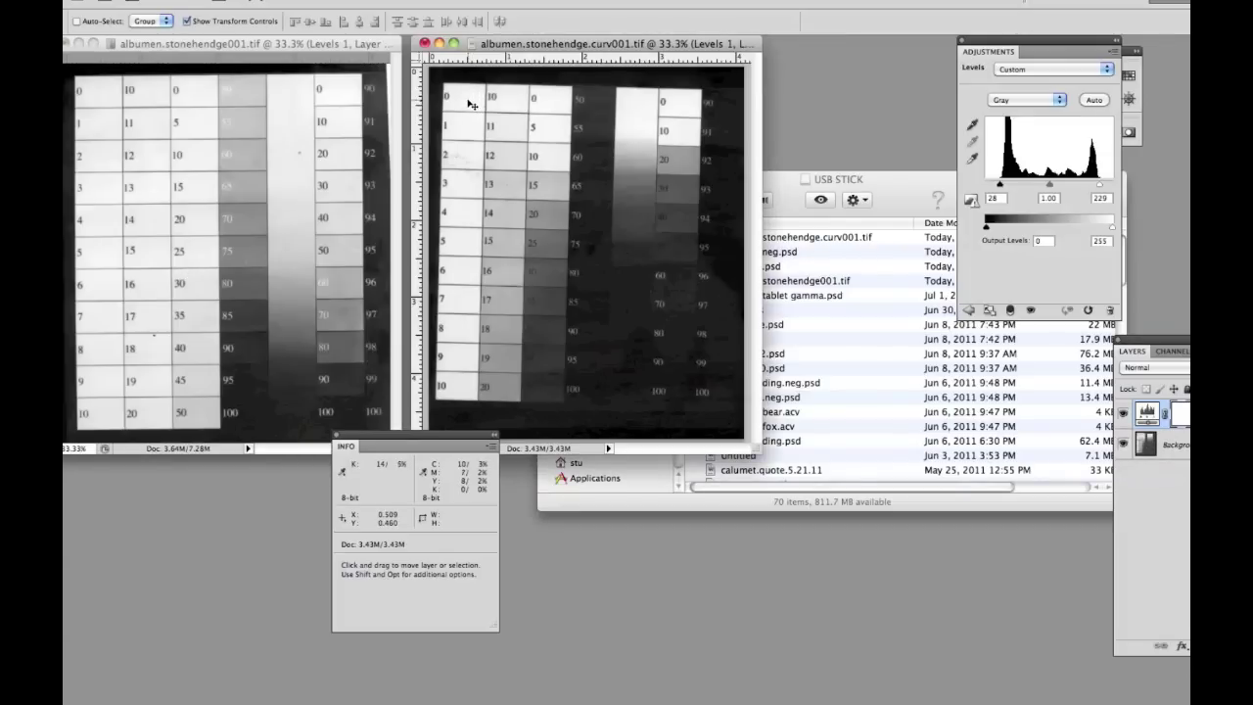